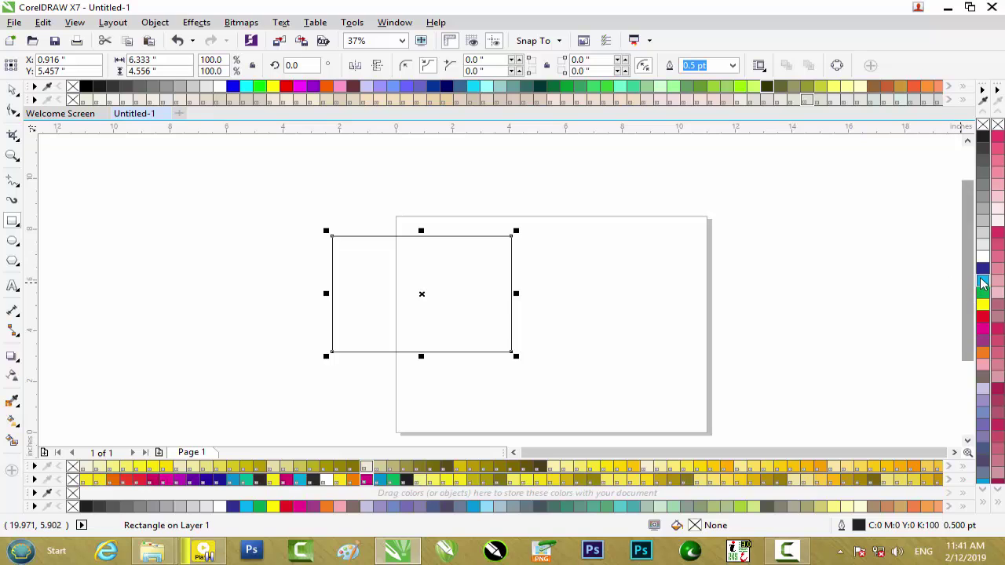
# Remove the blue rectangle's outline and smooth its upper-left corner with the Smooth tool.
pyautogui.rightClick(982, 127)
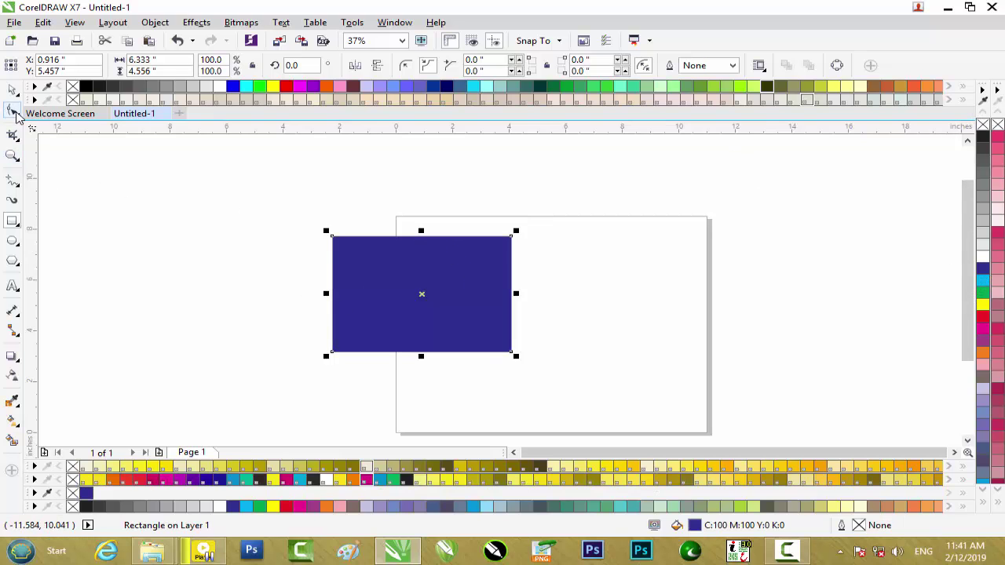
pyautogui.click(17, 113)
pyautogui.click(54, 127)
pyautogui.moveTo(443, 262)
pyautogui.mouseDown()
pyautogui.moveTo(432, 238)
pyautogui.moveTo(441, 235)
pyautogui.moveTo(383, 238)
pyautogui.mouseUp()
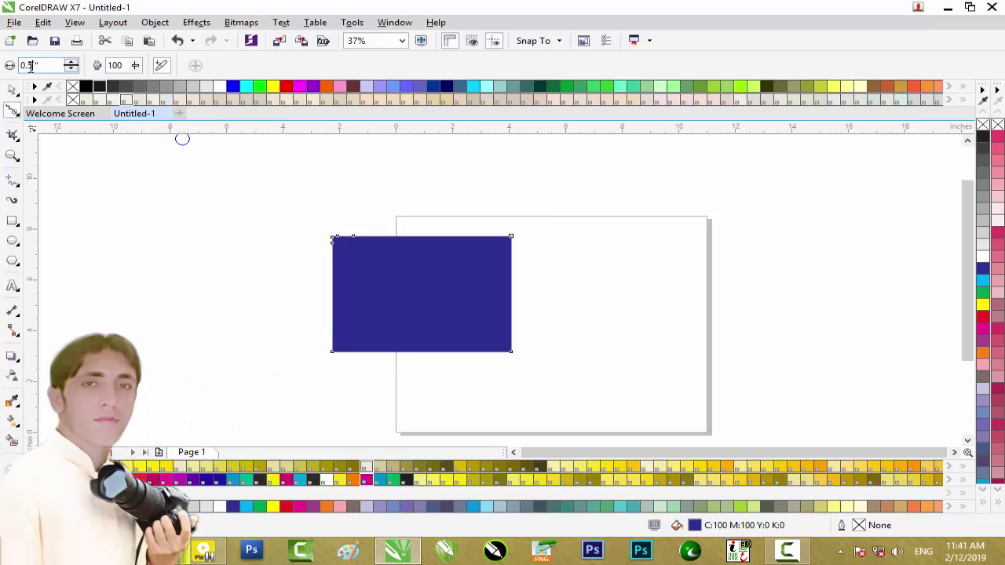
# Set the Smooth tool's nib size to 0.73" and round the blue rectangle's upper-right corner and adjoining top edge.
pyautogui.click(71, 63)
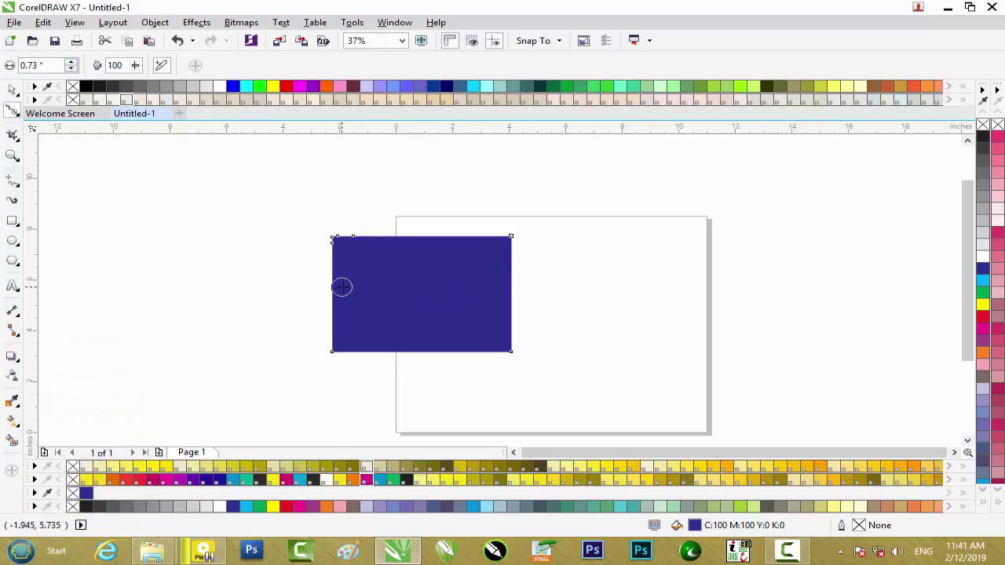
pyautogui.scroll(2, 399, 235)
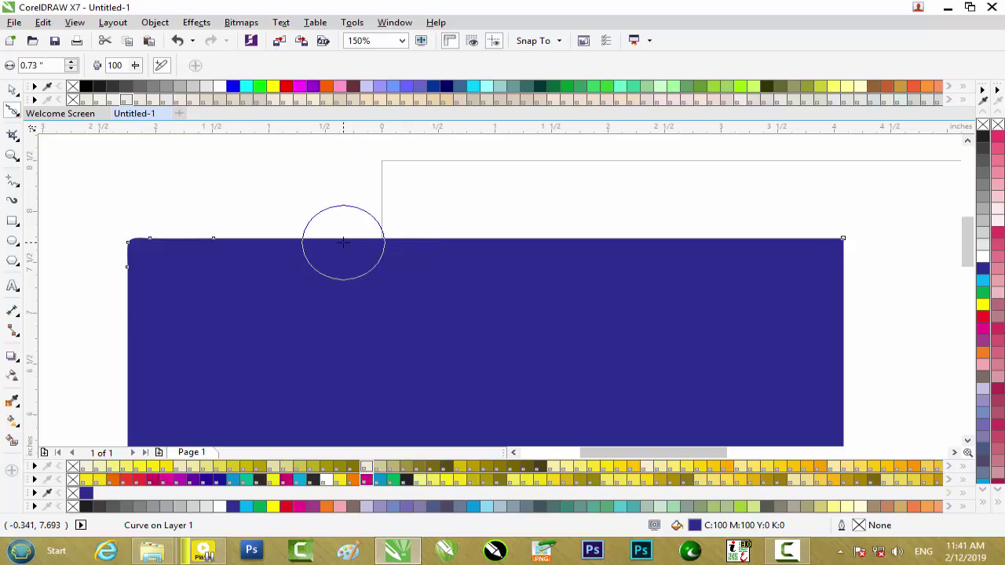
pyautogui.moveTo(798, 231)
pyautogui.mouseDown()
pyautogui.moveTo(849, 242)
pyautogui.moveTo(843, 288)
pyautogui.moveTo(843, 241)
pyautogui.moveTo(820, 226)
pyautogui.moveTo(730, 236)
pyautogui.mouseUp()
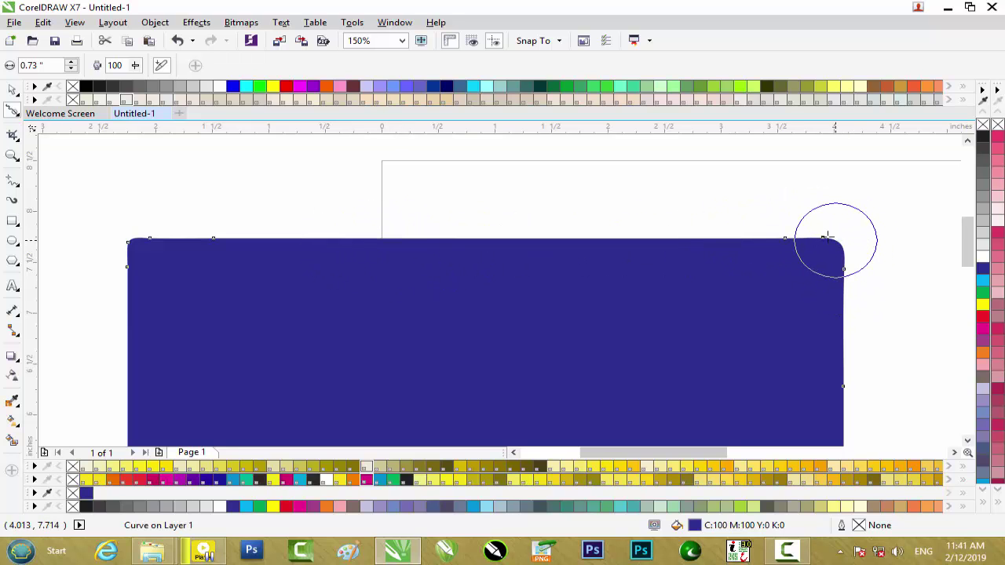
pyautogui.moveTo(820, 237); pyautogui.dragTo(671, 238)
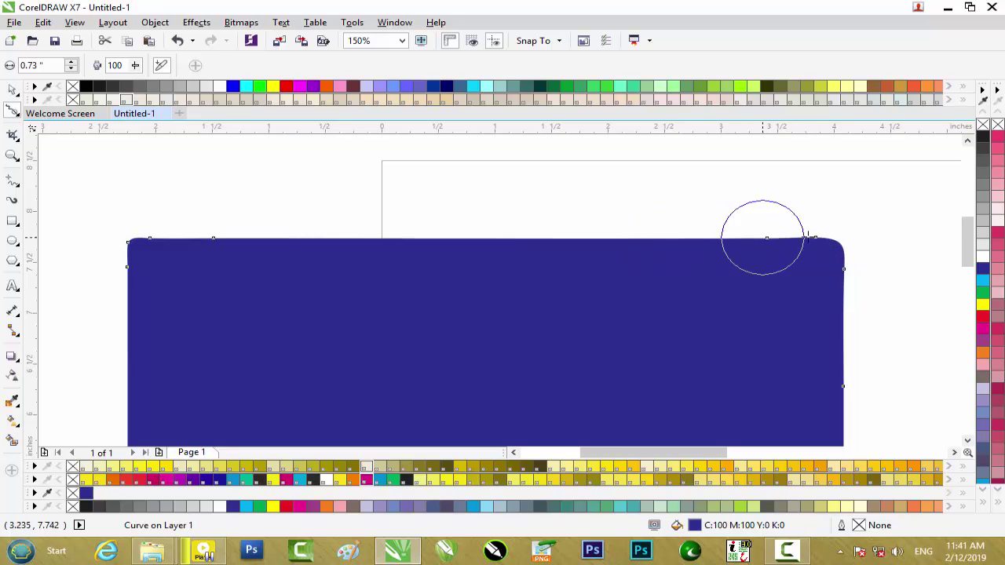
pyautogui.moveTo(774, 237)
pyautogui.mouseDown()
pyautogui.moveTo(578, 238)
pyautogui.moveTo(650, 236)
pyautogui.mouseUp()
# Smooth the blue shape's upper-left corner further along the top edge.
pyautogui.scroll(-1, 650, 235)
pyautogui.scroll(3, 402, 235)
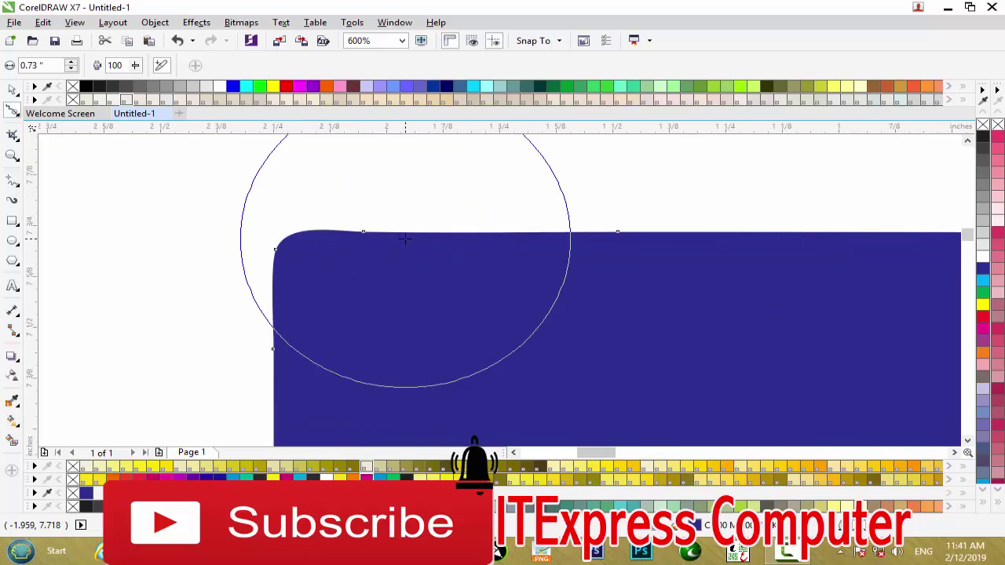
pyautogui.moveTo(348, 228)
pyautogui.mouseDown()
pyautogui.moveTo(662, 234)
pyautogui.moveTo(426, 231)
pyautogui.mouseUp()
pyautogui.scroll(-2, 426, 231)
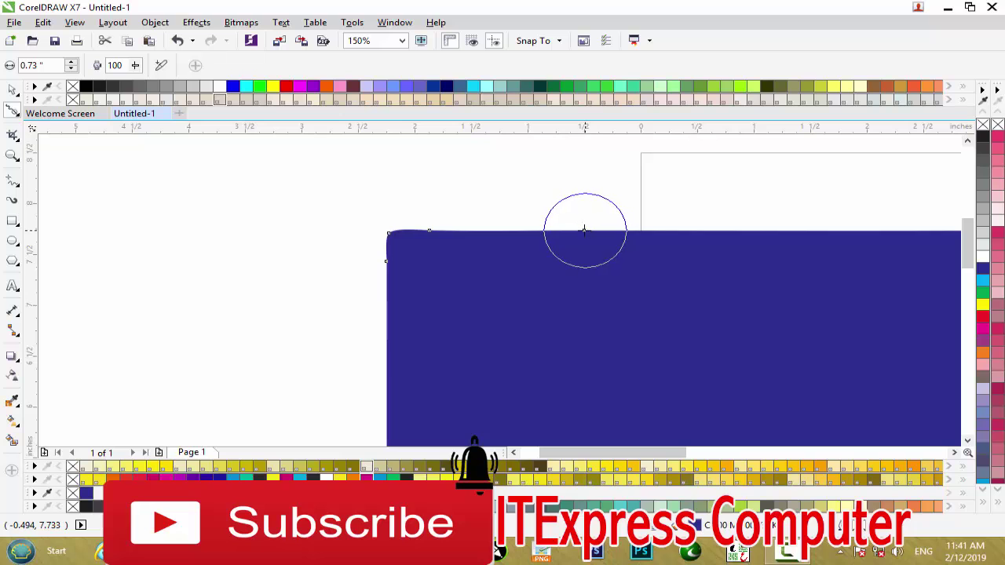
pyautogui.moveTo(469, 231)
pyautogui.mouseDown()
pyautogui.moveTo(383, 238)
pyautogui.moveTo(379, 291)
pyautogui.moveTo(410, 205)
pyautogui.mouseUp()
# Round the lower-right and lower-left corners of the blue shape with the Smooth tool.
pyautogui.scroll(-4, 419, 217)
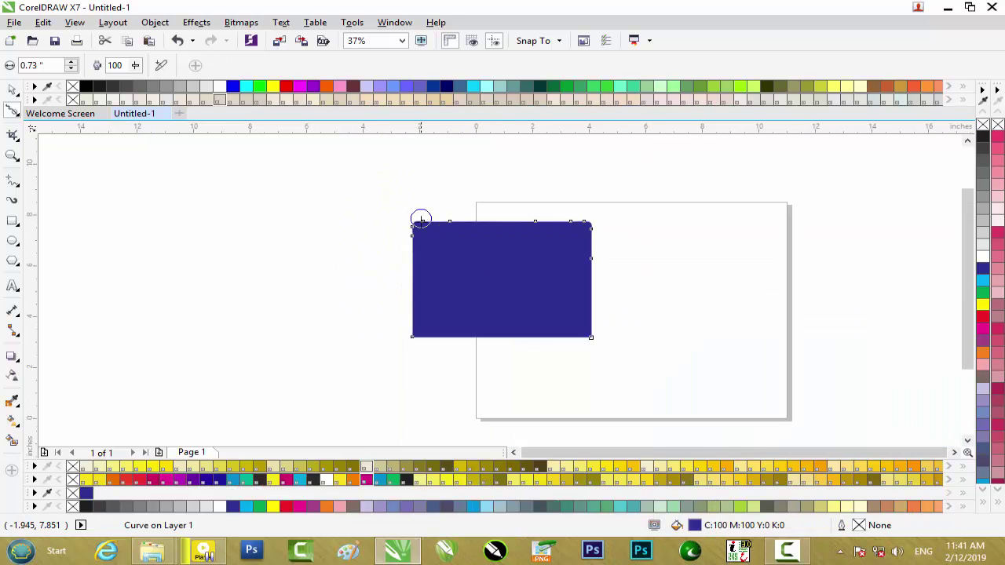
pyautogui.scroll(4, 609, 349)
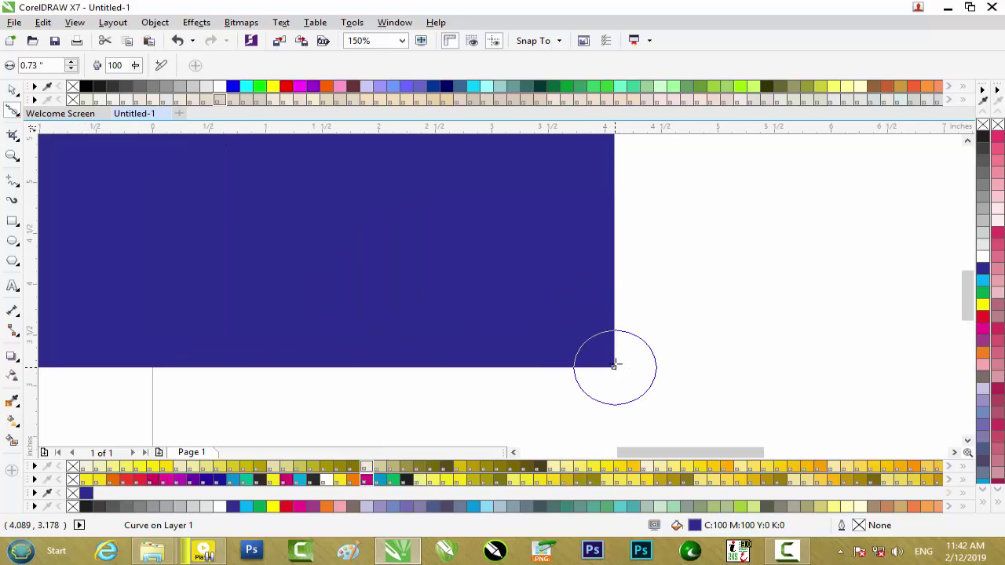
pyautogui.moveTo(615, 341)
pyautogui.mouseDown()
pyautogui.moveTo(617, 291)
pyautogui.moveTo(610, 361)
pyautogui.moveTo(639, 319)
pyautogui.moveTo(628, 254)
pyautogui.mouseUp()
pyautogui.scroll(2, 609, 362)
pyautogui.scroll(-7, 620, 275)
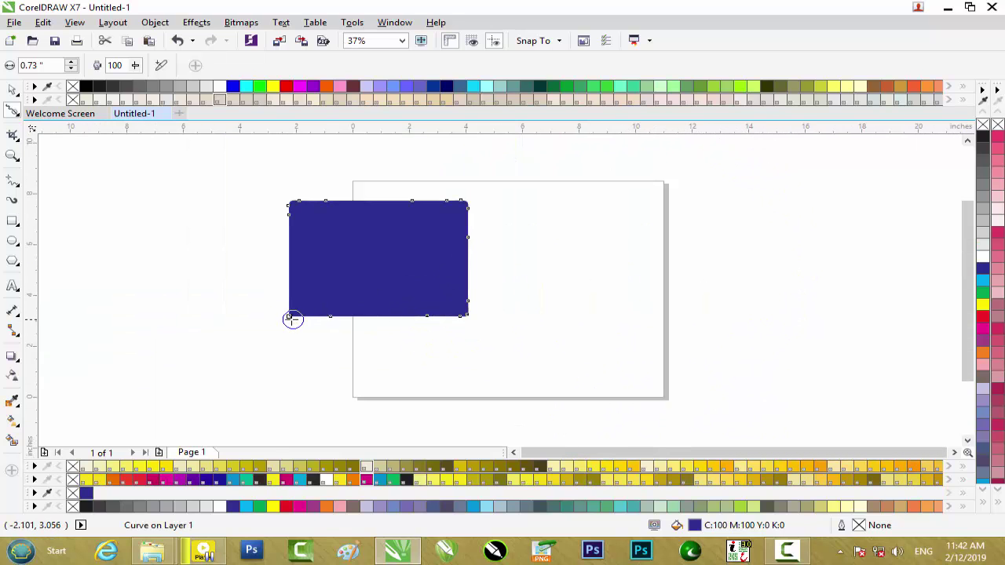
pyautogui.moveTo(288, 319); pyautogui.dragTo(355, 320)
pyautogui.rightClick(219, 270)
pyautogui.click(310, 335)
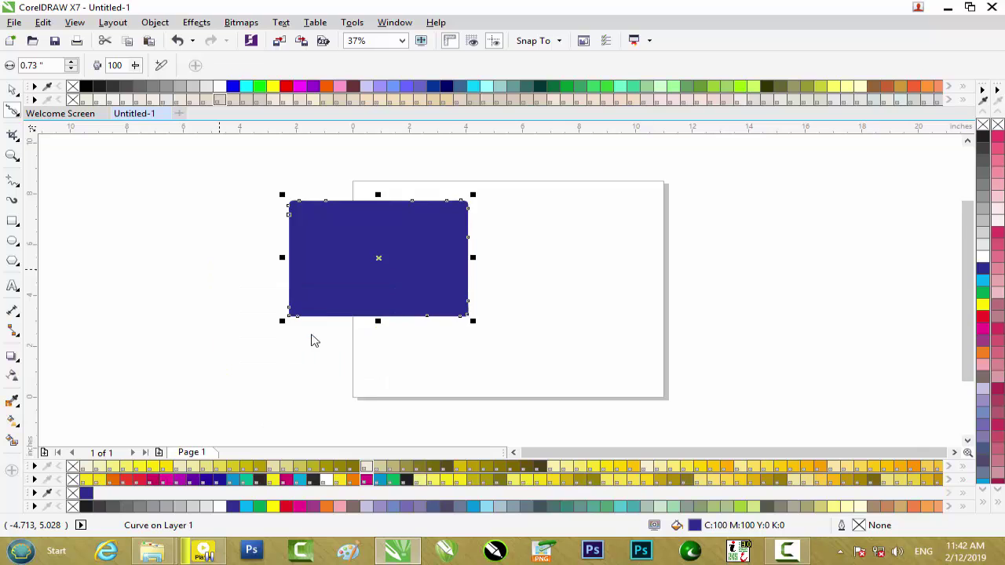
# Import Khan.cdr and place the red calligraphy beside the blue shape, about 5.58" wide and 1.81" high.
pyautogui.hotkey('ctrl', 'i')
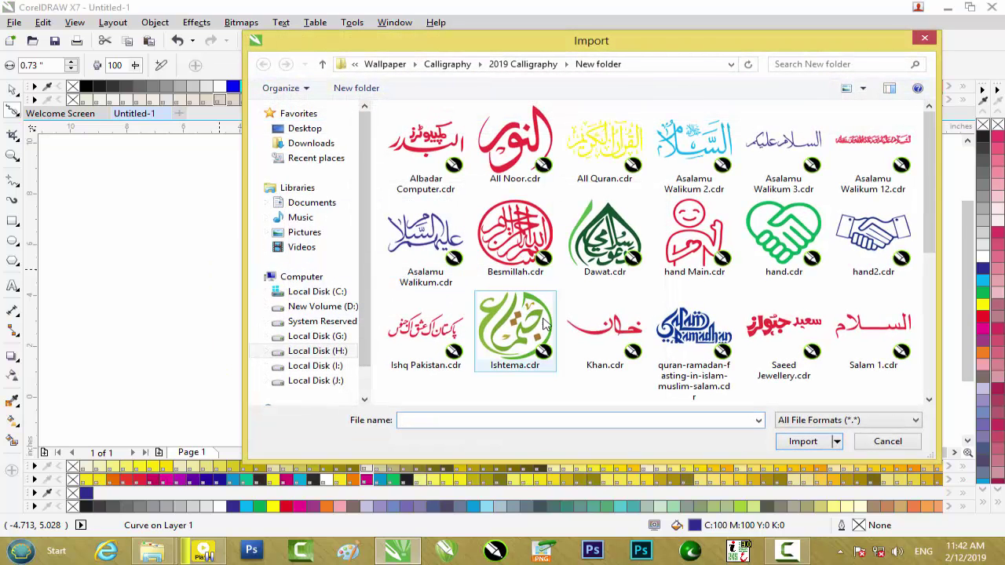
pyautogui.doubleClick(605, 330)
pyautogui.moveTo(531, 215); pyautogui.dragTo(689, 345)
# Smooth the long curved stroke of the red calligraphy and the dot above it with the Smooth tool.
pyautogui.scroll(3, 593, 248)
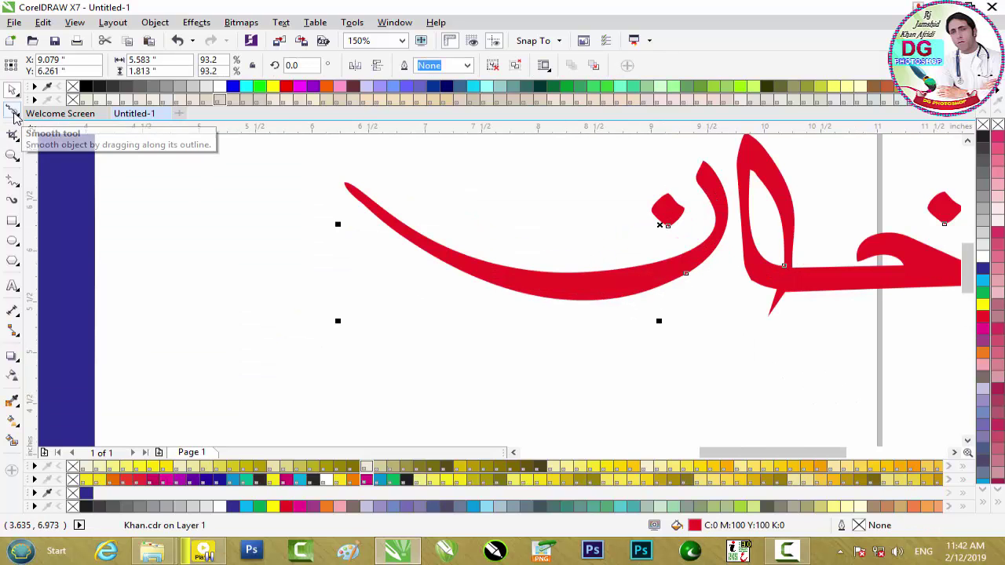
pyautogui.click(13, 114)
pyautogui.moveTo(598, 286)
pyautogui.mouseDown()
pyautogui.moveTo(485, 263)
pyautogui.moveTo(337, 184)
pyautogui.mouseUp()
pyautogui.moveTo(751, 204)
pyautogui.mouseDown()
pyautogui.moveTo(702, 175)
pyautogui.moveTo(720, 213)
pyautogui.moveTo(710, 236)
pyautogui.moveTo(700, 240)
pyautogui.moveTo(661, 205)
pyautogui.moveTo(667, 221)
pyautogui.moveTo(609, 256)
pyautogui.mouseUp()
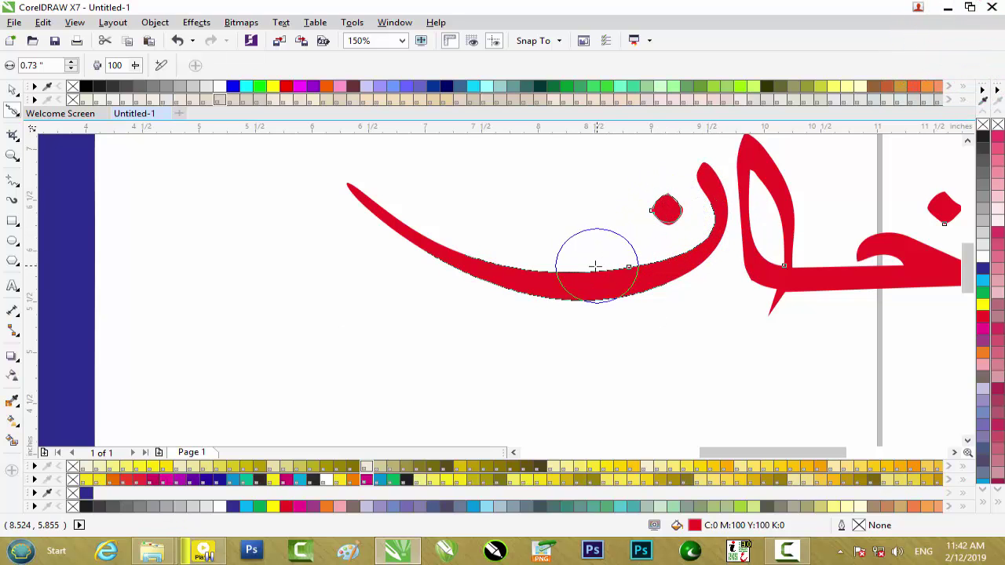
pyautogui.scroll(1, 688, 199)
pyautogui.scroll(-1, 681, 204)
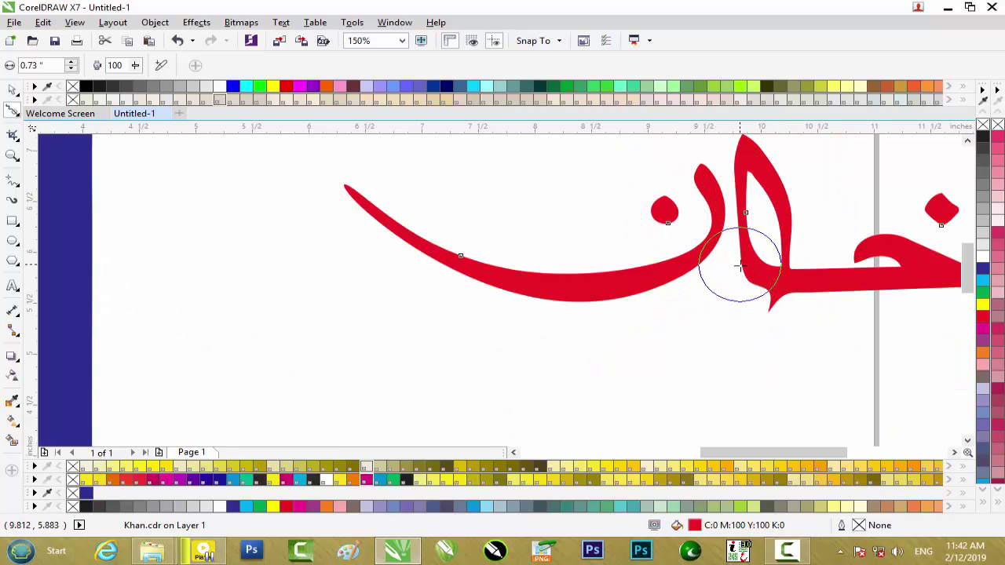
# Smooth the base of the calligraphy's upright letter and the dot over its rightmost letter.
pyautogui.scroll(-2, 773, 280)
pyautogui.scroll(3, 772, 279)
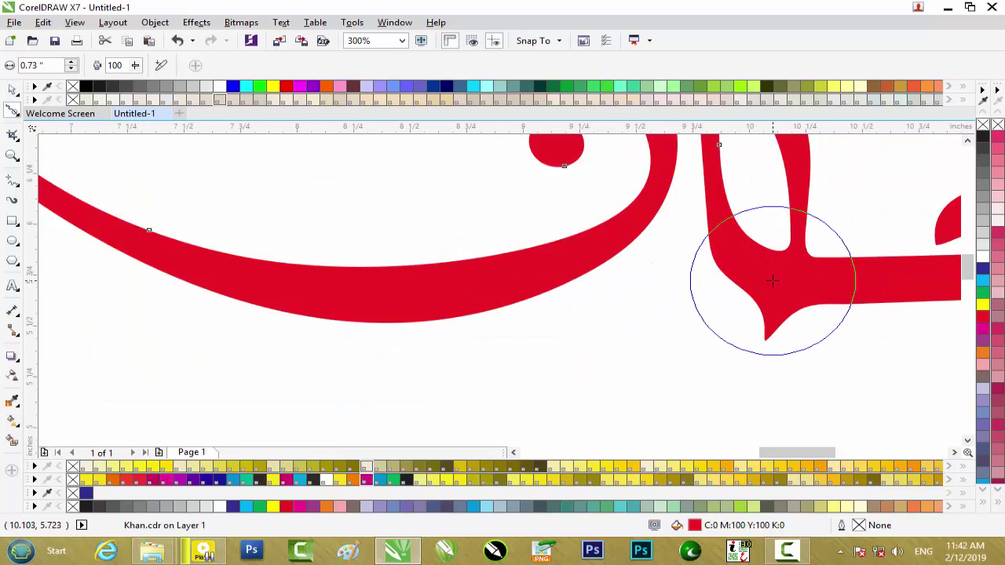
pyautogui.scroll(-1, 769, 217)
pyautogui.moveTo(928, 183)
pyautogui.mouseDown()
pyautogui.moveTo(955, 180)
pyautogui.moveTo(916, 179)
pyautogui.mouseUp()
pyautogui.scroll(-1, 916, 179)
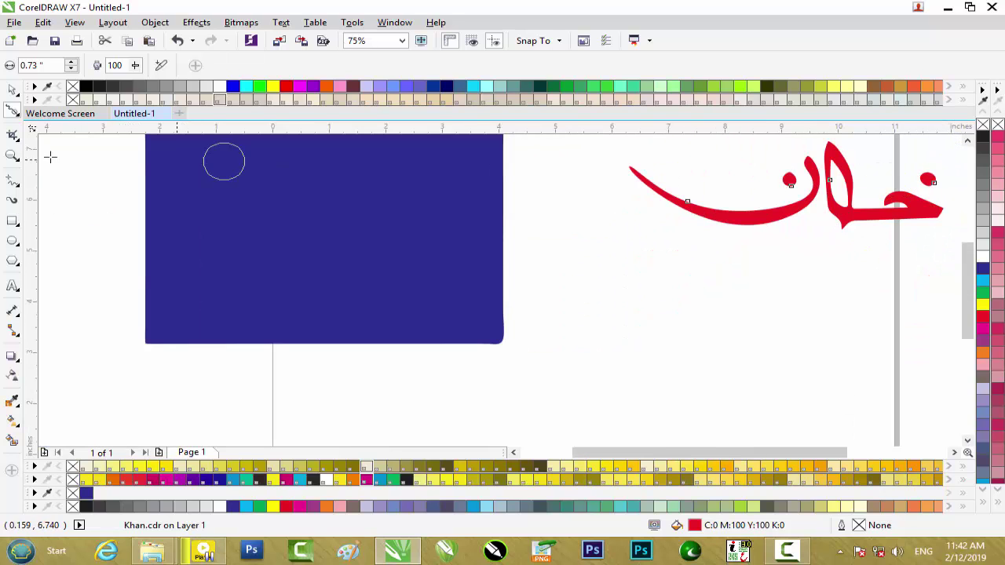
pyautogui.scroll(-1, 495, 221)
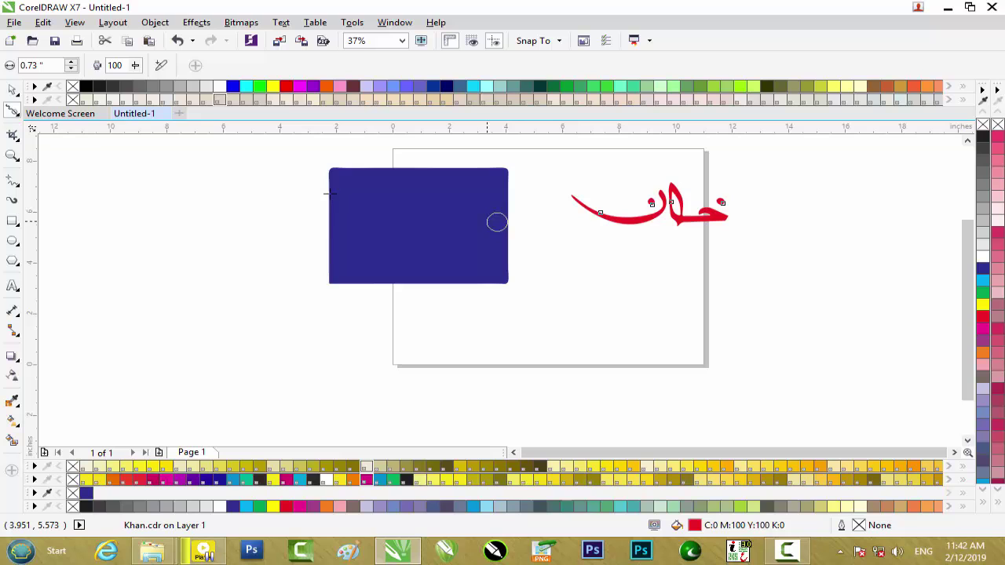
# Delete both the blue shape and the red calligraphy from the drawing.
pyautogui.click(12, 91)
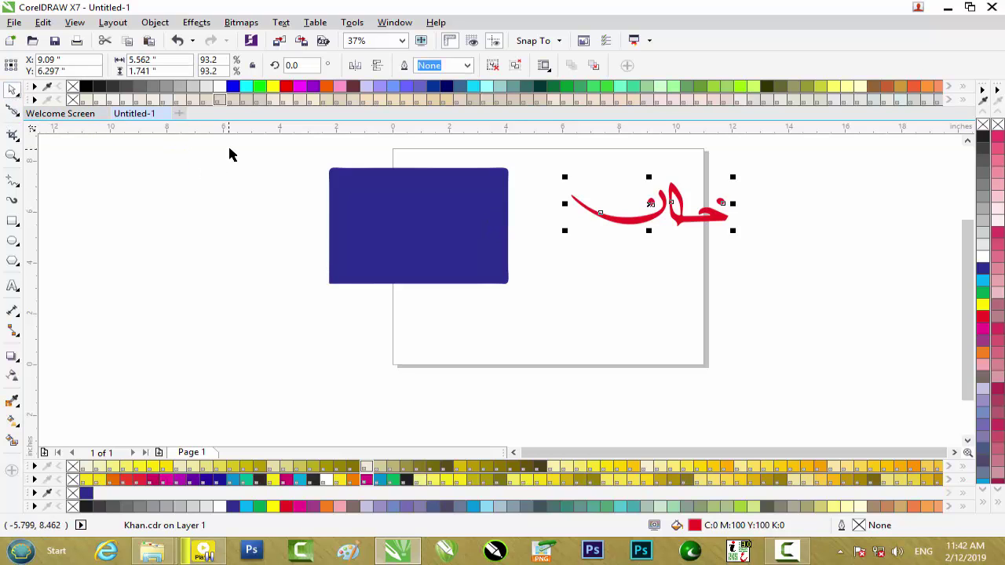
pyautogui.hotkey('ctrl', 'a')
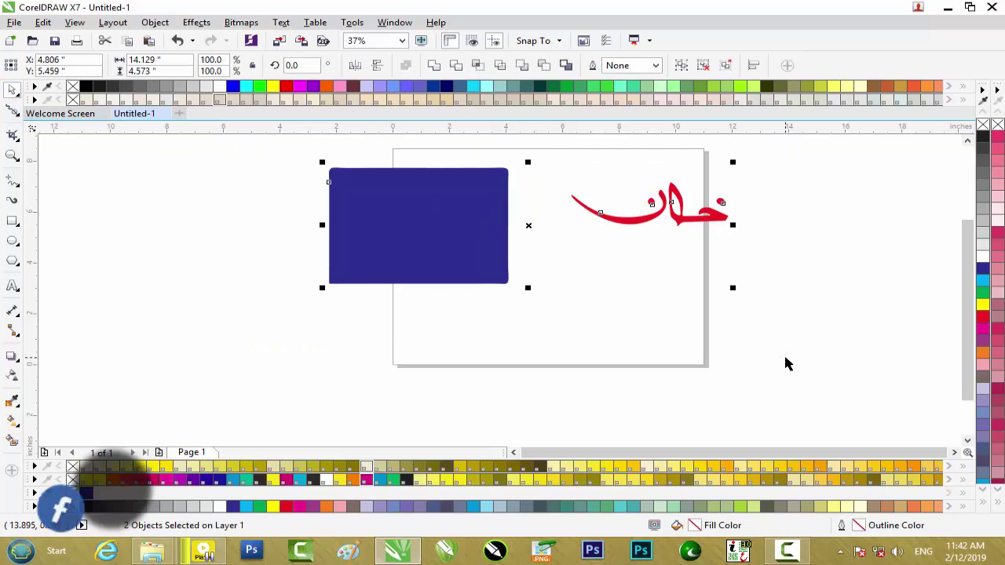
pyautogui.press('Delete')
# Draw a rectangle about 6.69" by 4.36" over the page's left edge, with a cyan fill and no outline.
pyautogui.click(12, 220)
pyautogui.moveTo(287, 214); pyautogui.dragTo(476, 325)
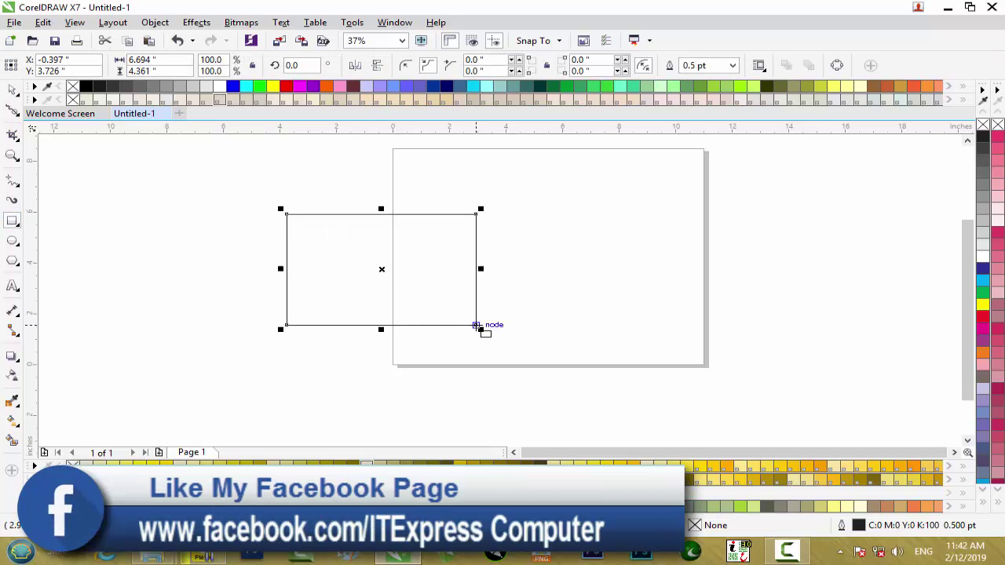
pyautogui.click(986, 280)
pyautogui.rightClick(983, 126)
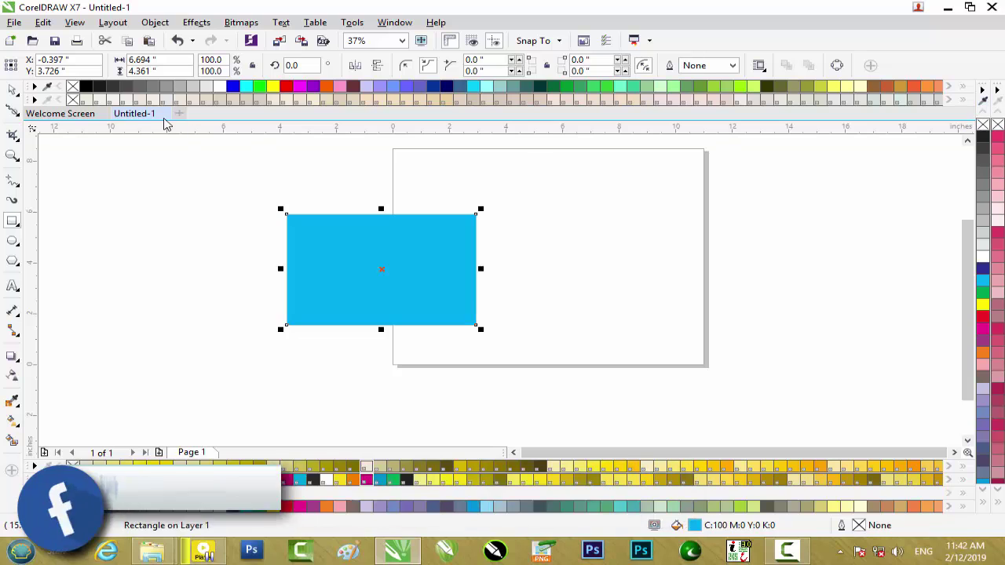
# Smear waves into the top and left edges of the cyan rectangle using the Smear tool at pressure 36.
pyautogui.click(16, 115)
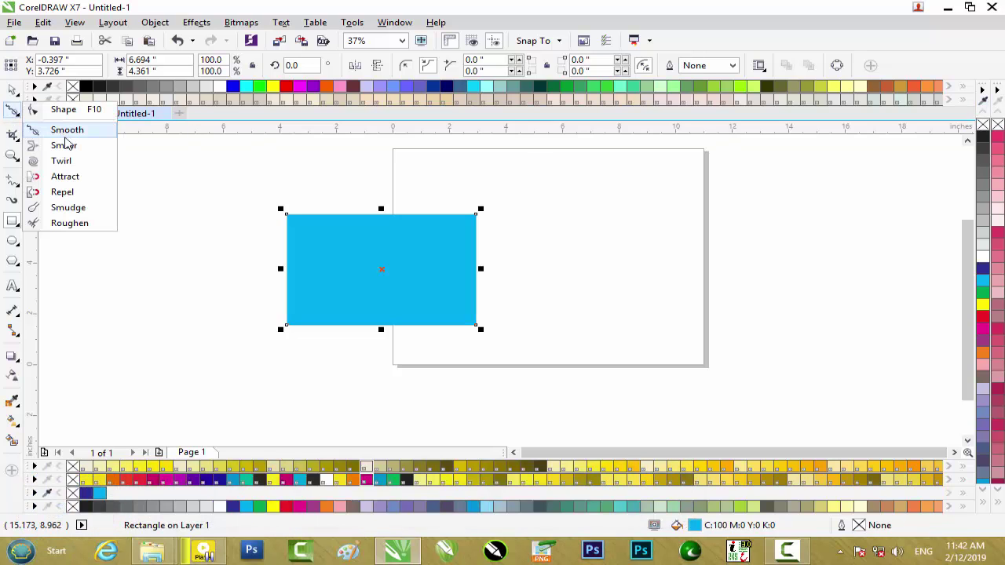
pyautogui.click(72, 149)
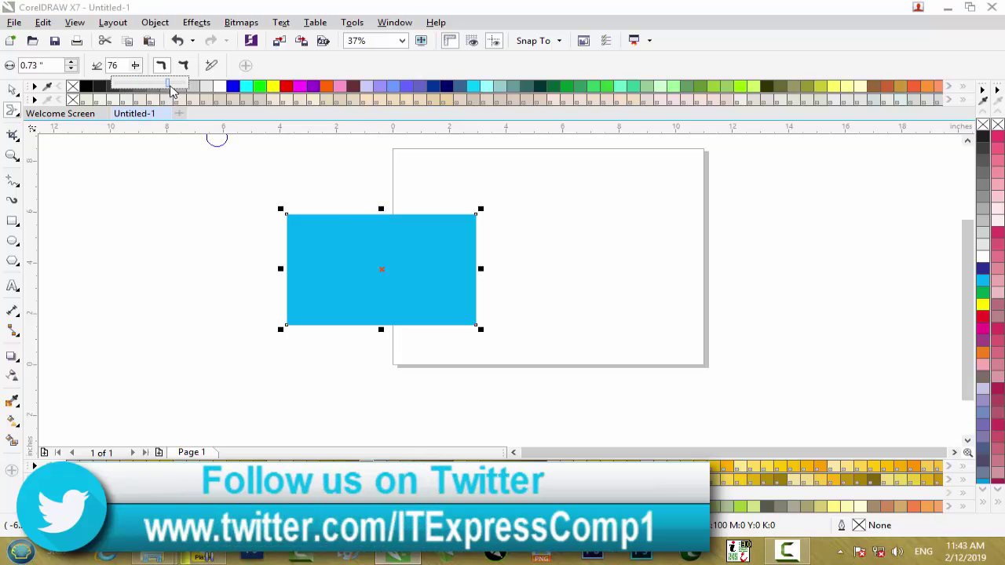
pyautogui.moveTo(171, 89); pyautogui.dragTo(141, 89)
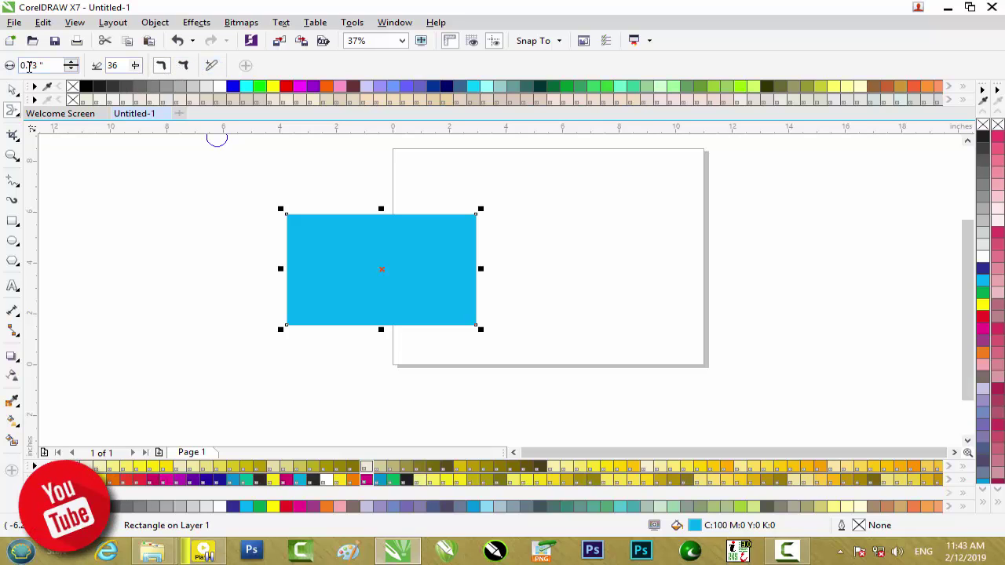
pyautogui.click(381, 219)
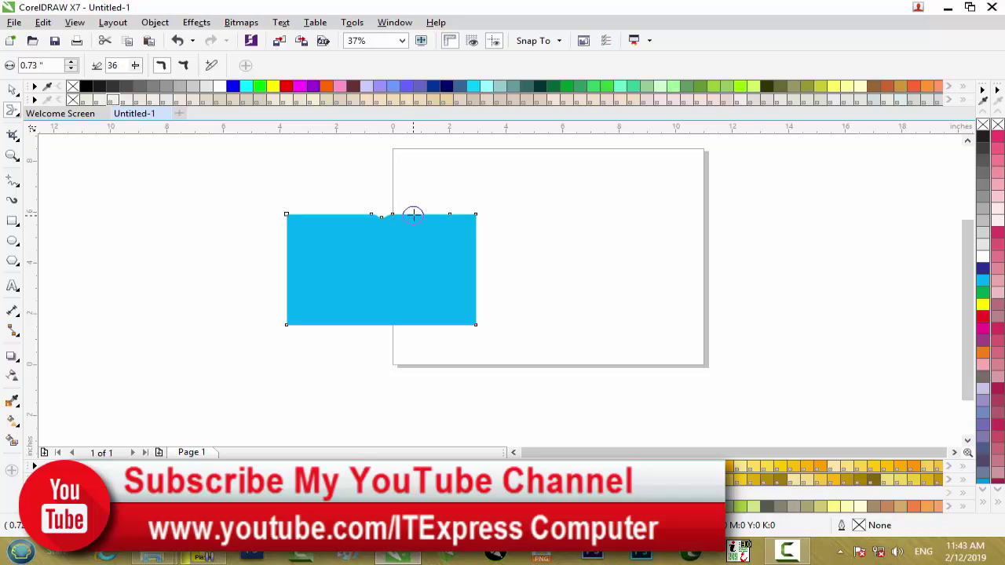
pyautogui.moveTo(424, 195); pyautogui.dragTo(425, 195)
pyautogui.moveTo(339, 214); pyautogui.dragTo(276, 186)
pyautogui.scroll(2, 321, 239)
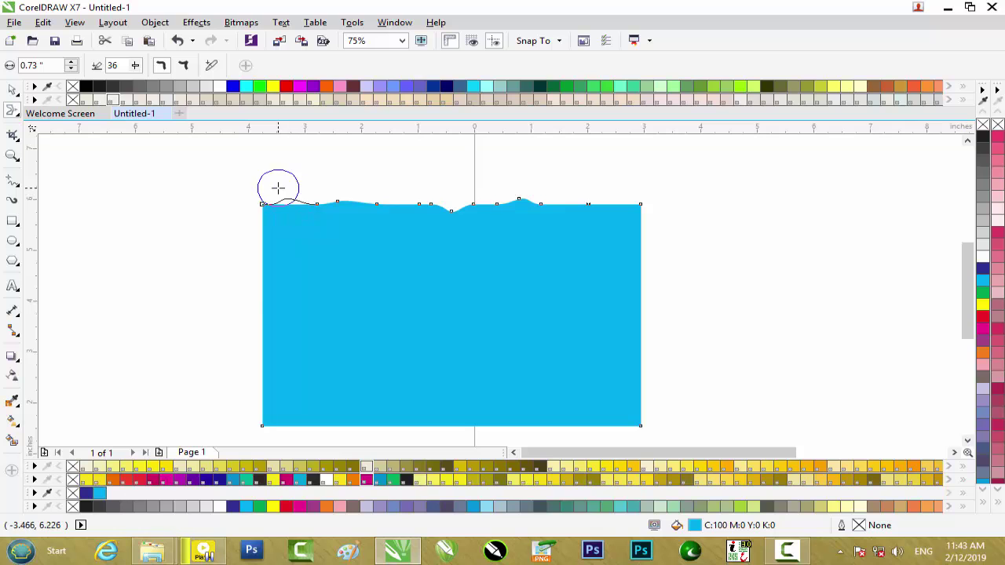
pyautogui.moveTo(288, 280); pyautogui.dragTo(215, 274)
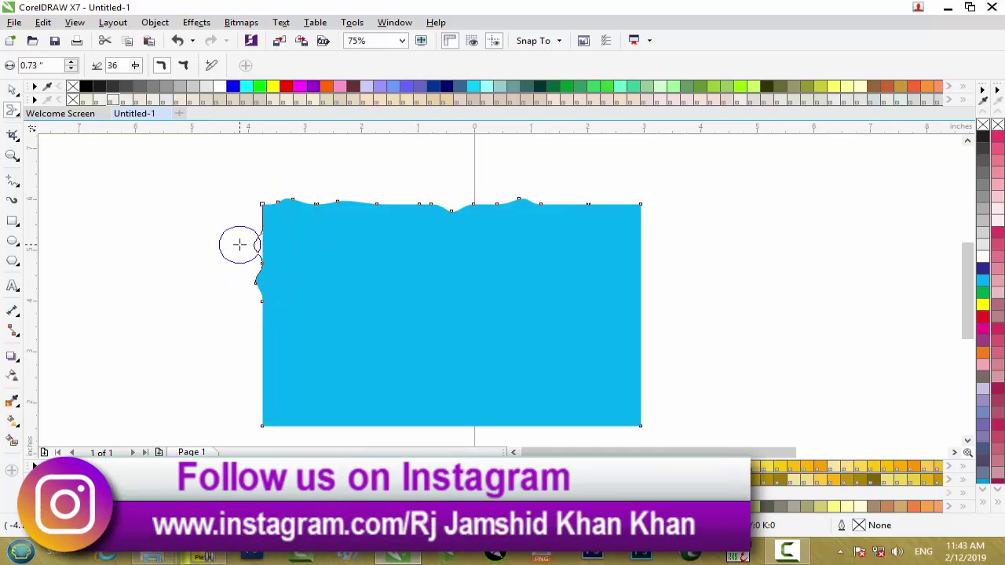
pyautogui.moveTo(225, 360)
pyautogui.mouseDown()
pyautogui.moveTo(273, 327)
pyautogui.moveTo(261, 321)
pyautogui.moveTo(376, 325)
pyautogui.mouseUp()
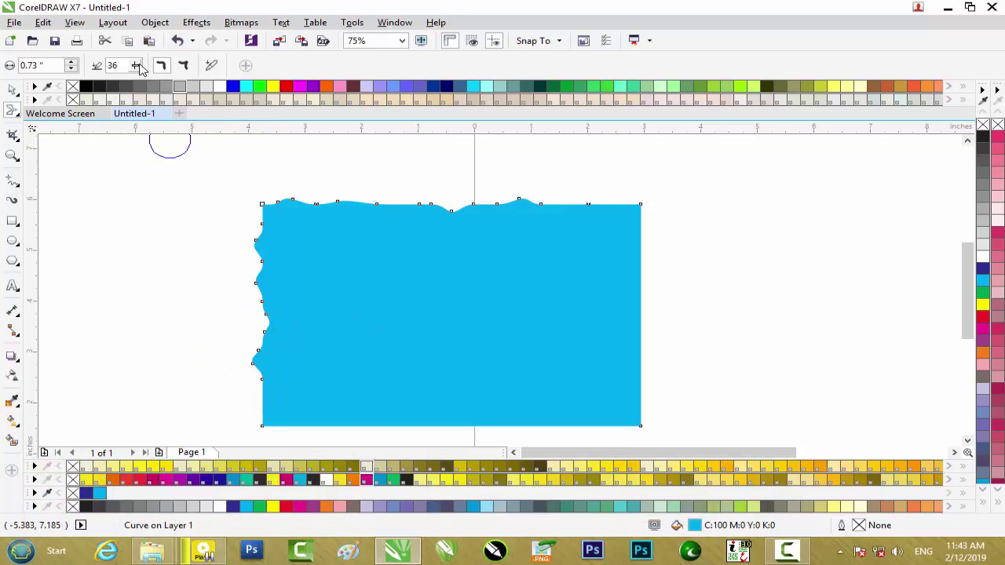
# Switch to Pointy smear and distort the cyan shape's top edge, upper-left corner and right edge.
pyautogui.click(185, 67)
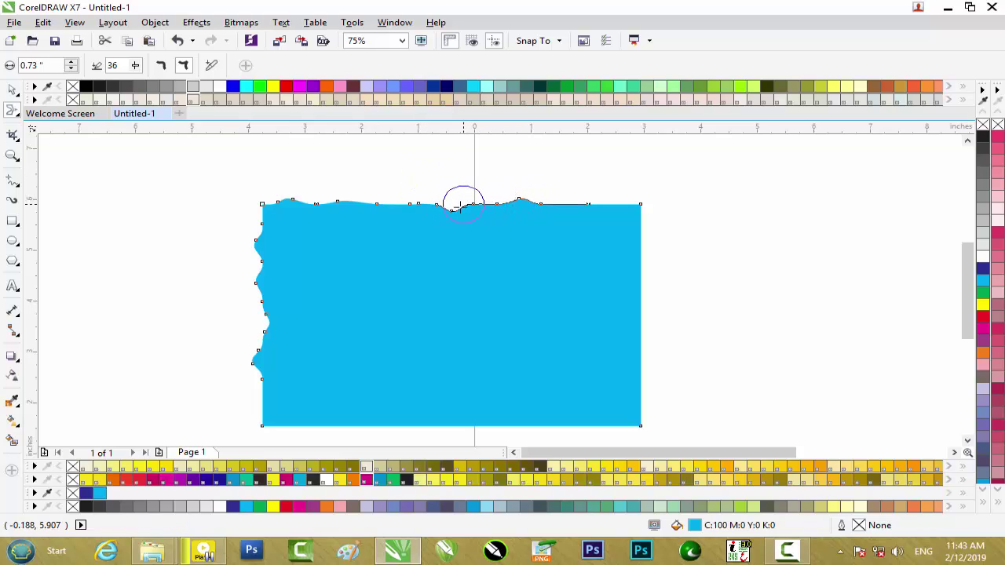
pyautogui.moveTo(303, 199); pyautogui.dragTo(237, 211)
pyautogui.scroll(2, 471, 206)
pyautogui.scroll(-1, 660, 212)
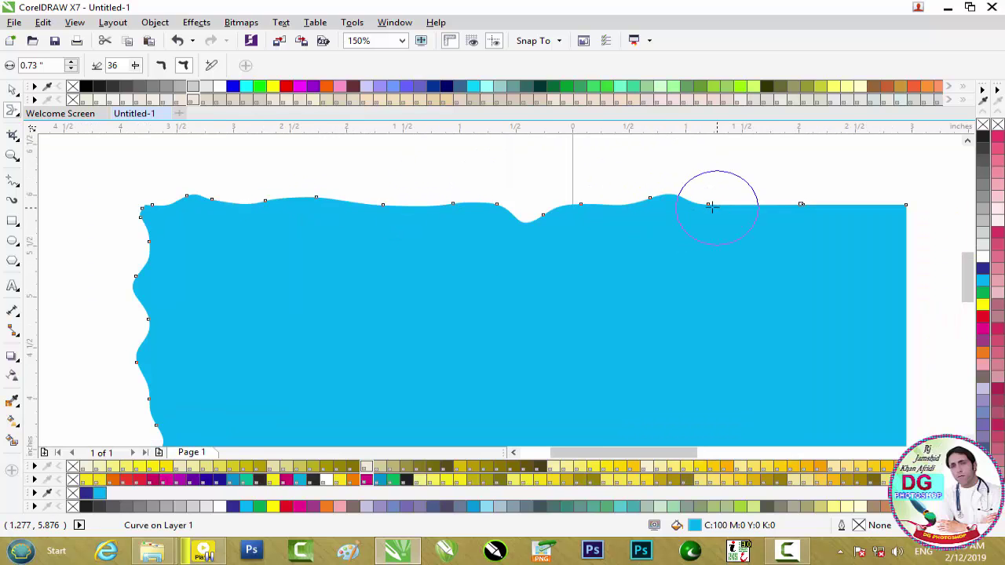
pyautogui.moveTo(730, 205)
pyautogui.mouseDown()
pyautogui.moveTo(869, 197)
pyautogui.moveTo(913, 184)
pyautogui.mouseUp()
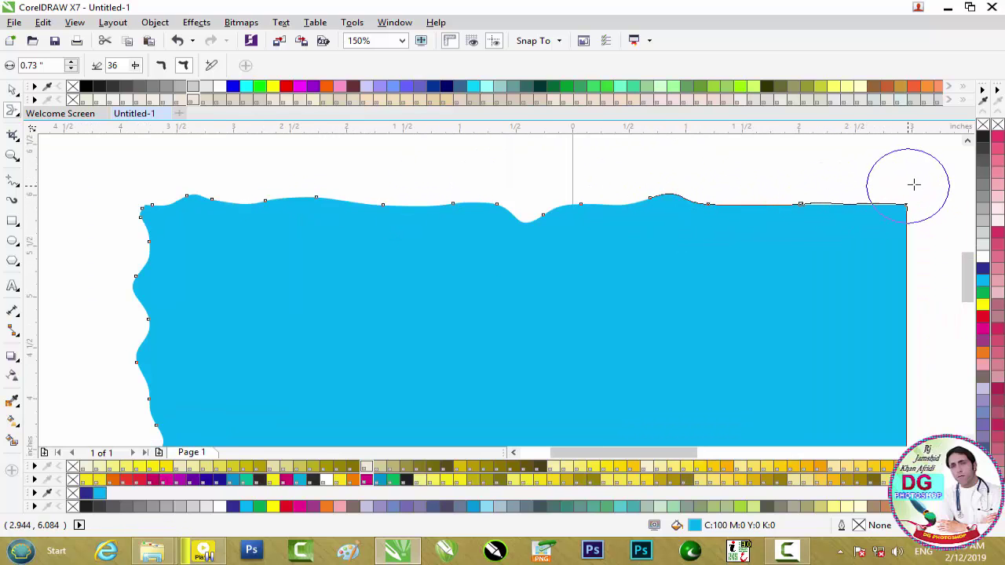
pyautogui.moveTo(927, 248); pyautogui.dragTo(909, 262)
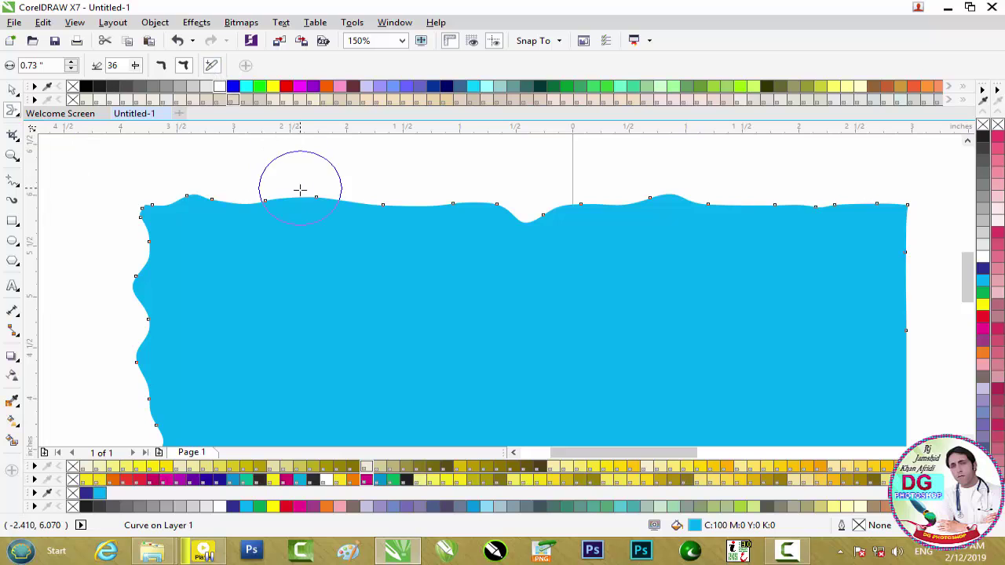
# Smear further small pointed distortions along the cyan shape's top edge, upper-left corner and upper left edge at pressure 36.
pyautogui.moveTo(318, 198); pyautogui.dragTo(331, 203)
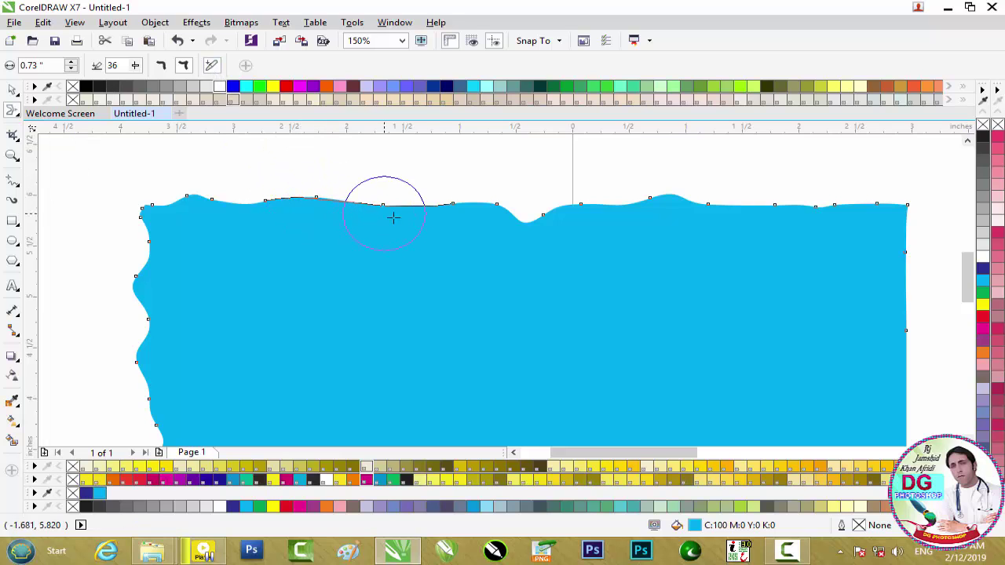
pyautogui.moveTo(393, 217); pyautogui.dragTo(397, 215)
pyautogui.moveTo(584, 201); pyautogui.dragTo(581, 212)
pyautogui.moveTo(580, 256); pyautogui.dragTo(581, 260)
pyautogui.moveTo(708, 208)
pyautogui.mouseDown()
pyautogui.moveTo(720, 175)
pyautogui.moveTo(698, 180)
pyautogui.mouseUp()
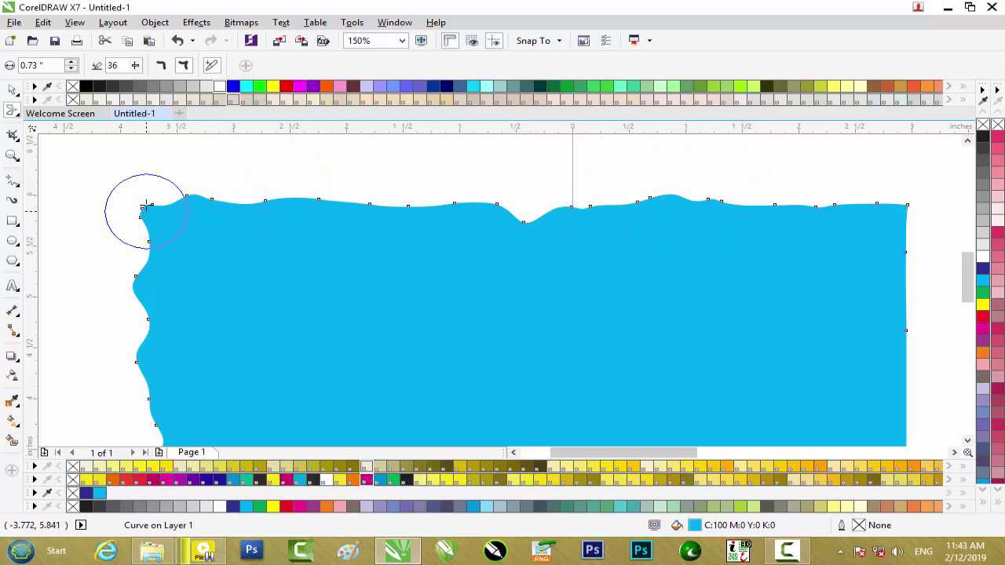
pyautogui.moveTo(143, 209); pyautogui.dragTo(198, 241)
pyautogui.moveTo(135, 276); pyautogui.dragTo(189, 295)
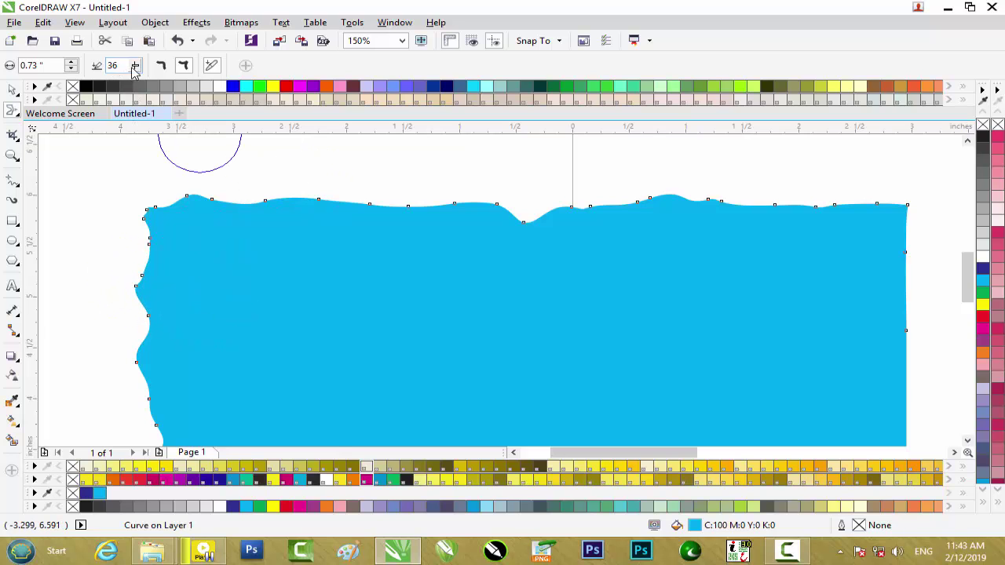
# Set the smear pressure to 100 and pull pointed notches into the middle and right part of the top edge.
pyautogui.moveTo(140, 85); pyautogui.dragTo(186, 93)
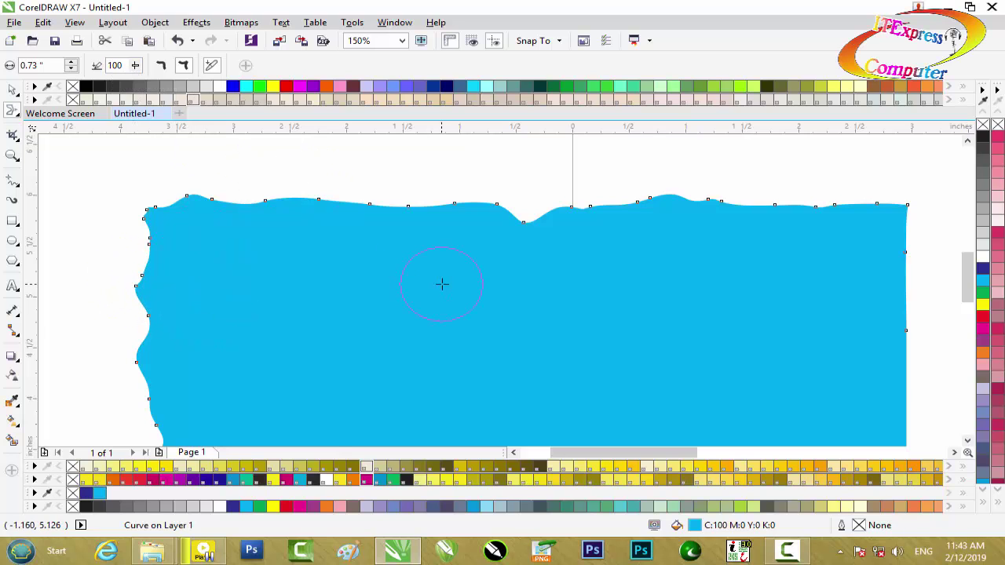
pyautogui.moveTo(415, 206); pyautogui.dragTo(351, 225)
pyautogui.moveTo(295, 277); pyautogui.dragTo(297, 275)
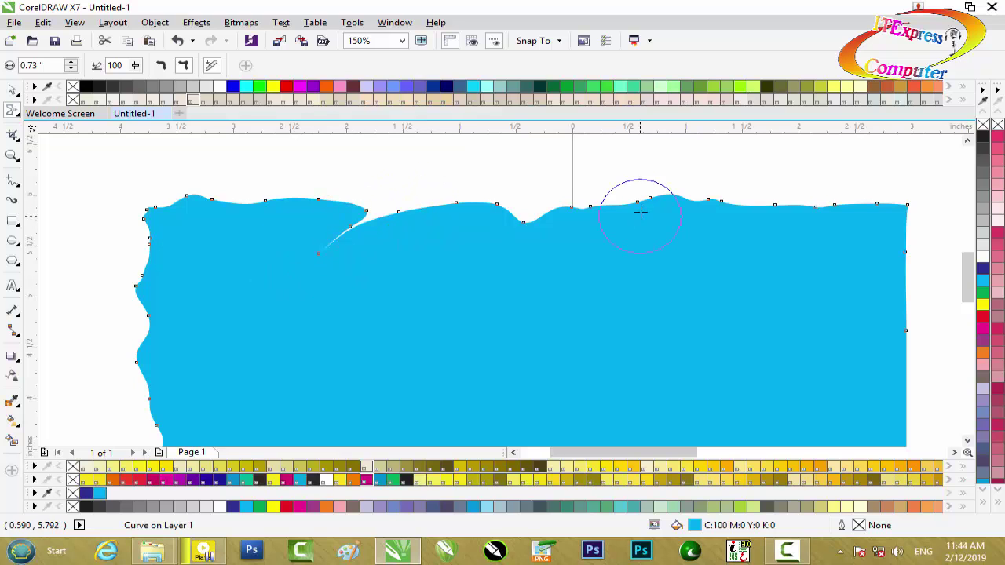
pyautogui.moveTo(602, 205); pyautogui.dragTo(541, 251)
pyautogui.moveTo(730, 201); pyautogui.dragTo(652, 302)
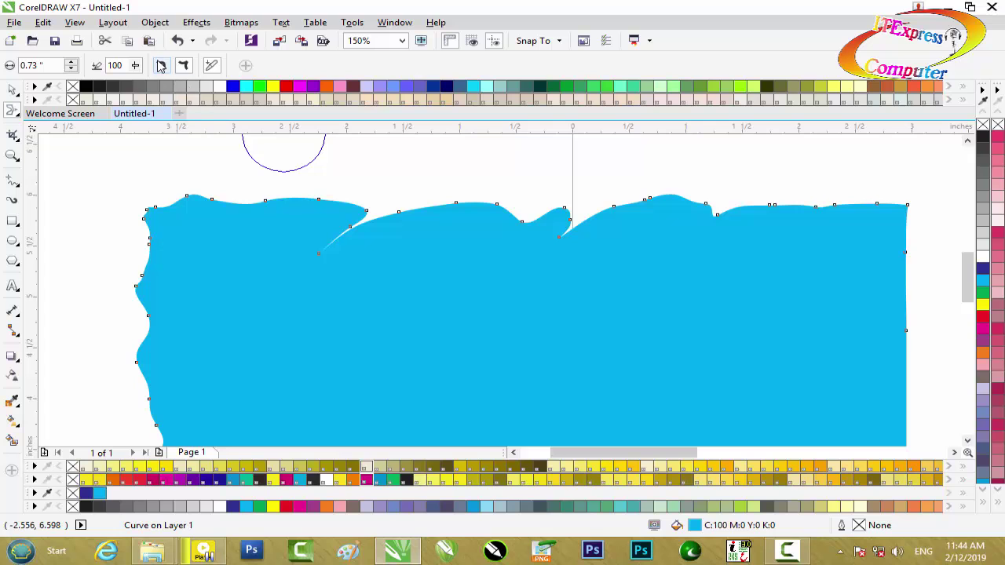
# Switch to Smooth smear and reshape the right part of the top edge and the upper-right corner.
pyautogui.moveTo(718, 222); pyautogui.dragTo(759, 231)
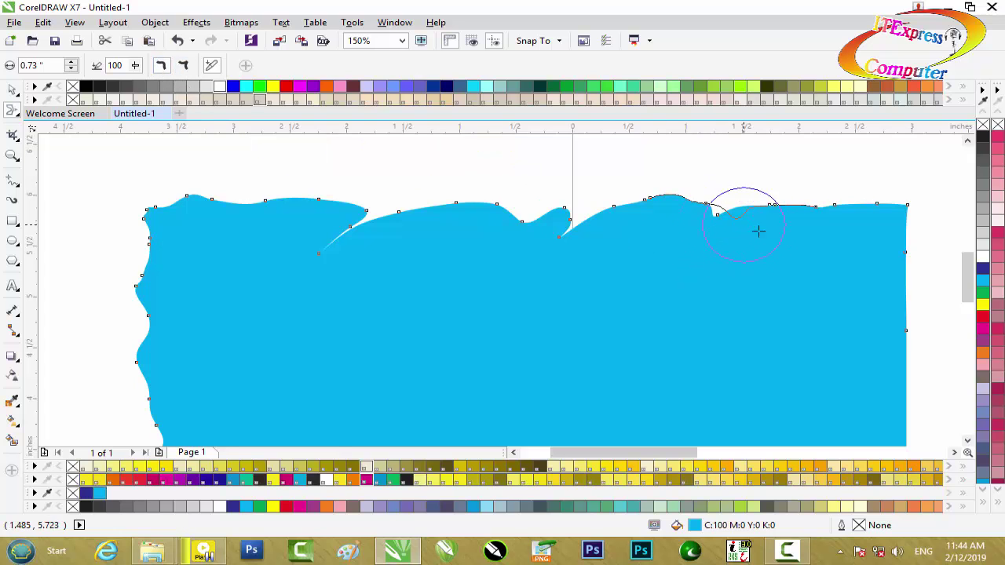
pyautogui.moveTo(774, 294); pyautogui.dragTo(796, 269)
pyautogui.moveTo(870, 213); pyautogui.dragTo(942, 187)
# Smear rounded tendrils out of the cyan shape's bottom edge and both lower corners, plus long curling strands from its right edge.
pyautogui.scroll(-3, 228, 188)
pyautogui.scroll(2, 303, 292)
pyautogui.moveTo(297, 299); pyautogui.dragTo(349, 320)
pyautogui.moveTo(221, 314); pyautogui.dragTo(267, 349)
pyautogui.moveTo(424, 308); pyautogui.dragTo(490, 339)
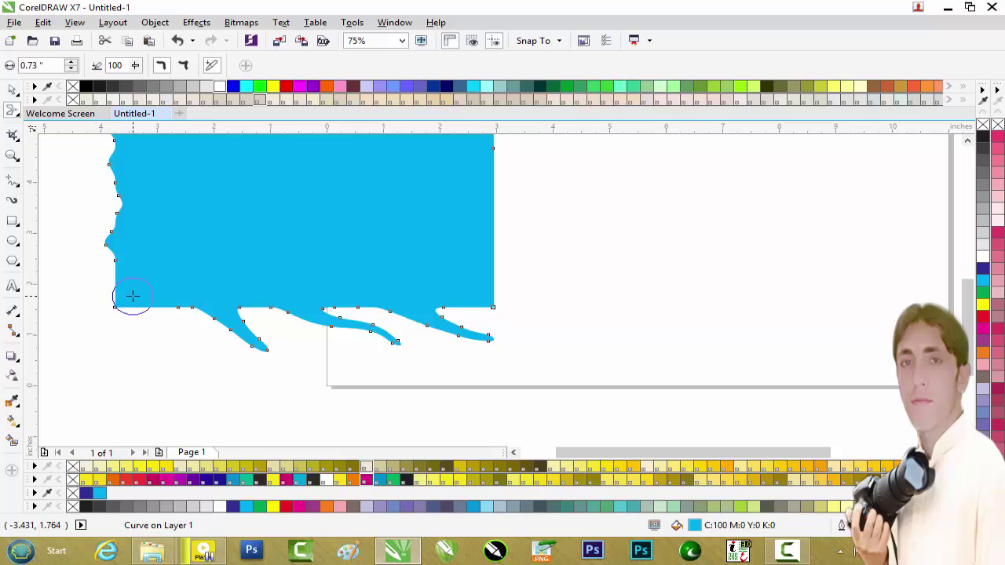
pyautogui.moveTo(114, 308)
pyautogui.mouseDown()
pyautogui.moveTo(170, 327)
pyautogui.moveTo(181, 345)
pyautogui.mouseUp()
pyautogui.moveTo(487, 305)
pyautogui.mouseDown()
pyautogui.moveTo(546, 339)
pyautogui.moveTo(574, 334)
pyautogui.moveTo(566, 296)
pyautogui.moveTo(522, 271)
pyautogui.mouseUp()
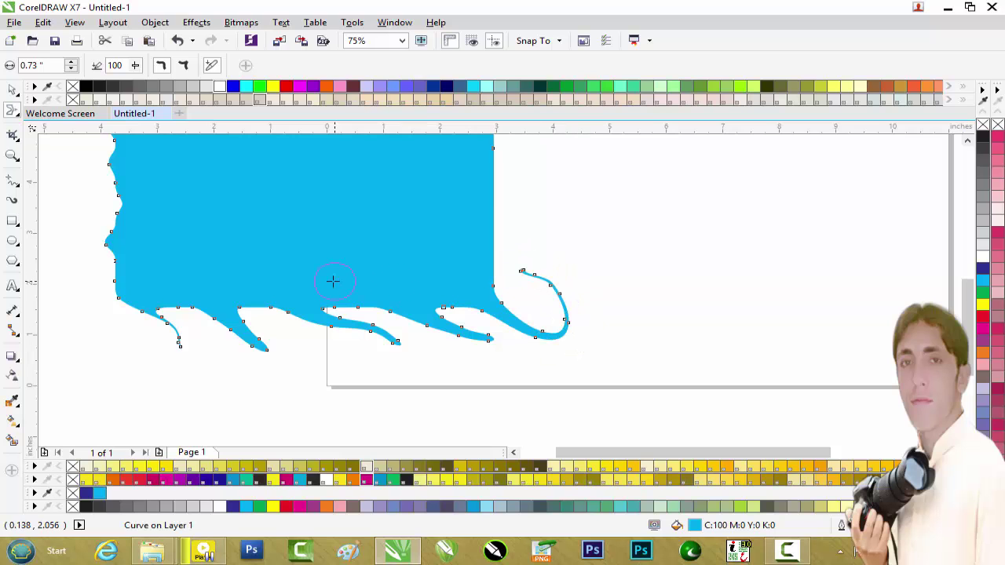
pyautogui.moveTo(494, 190)
pyautogui.mouseDown()
pyautogui.moveTo(602, 202)
pyautogui.moveTo(574, 231)
pyautogui.moveTo(469, 235)
pyautogui.moveTo(427, 200)
pyautogui.moveTo(772, 215)
pyautogui.mouseUp()
# Switch to Pointy smear and pull sharp spikes down and to the right from the bottom edge between the rounded tendrils.
pyautogui.scroll(-1, 599, 197)
pyautogui.scroll(1, 599, 197)
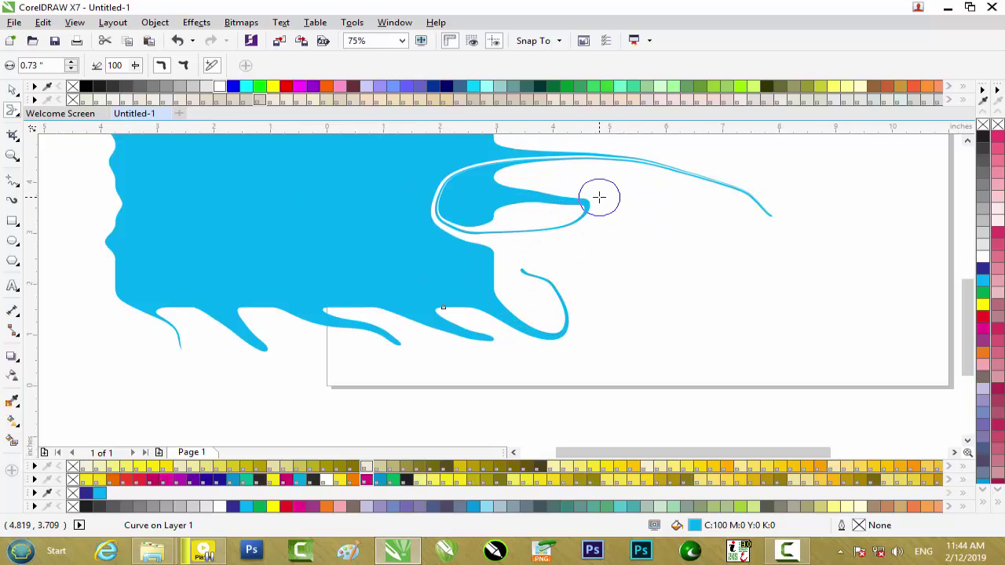
pyautogui.click(182, 69)
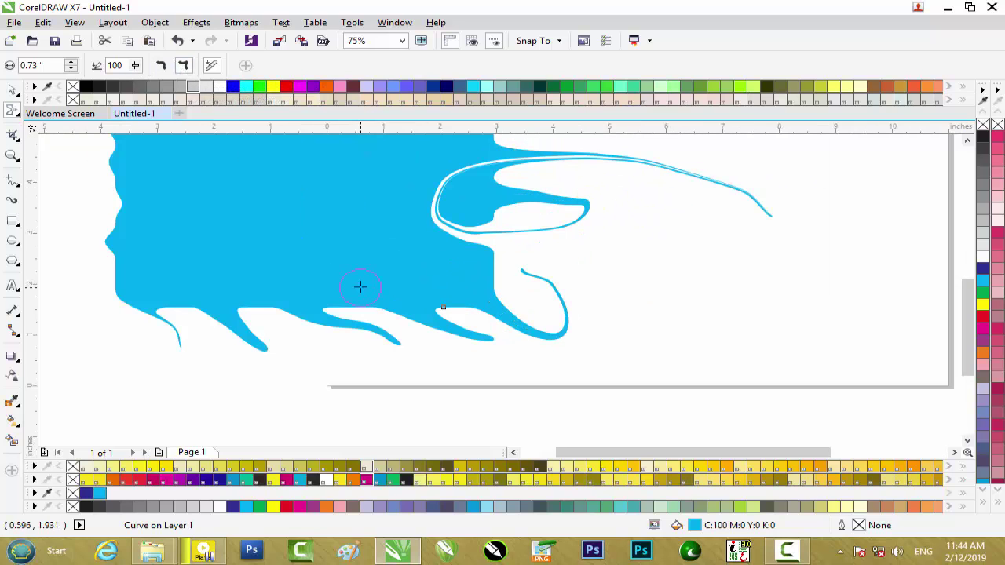
pyautogui.moveTo(273, 302)
pyautogui.mouseDown()
pyautogui.moveTo(295, 329)
pyautogui.moveTo(409, 364)
pyautogui.mouseUp()
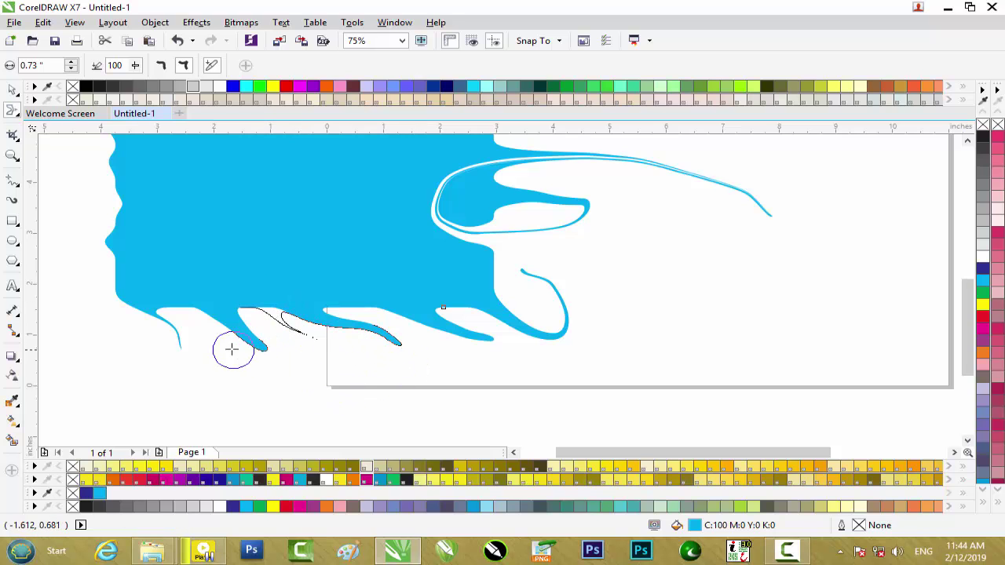
pyautogui.moveTo(177, 302)
pyautogui.mouseDown()
pyautogui.moveTo(217, 352)
pyautogui.moveTo(193, 346)
pyautogui.mouseUp()
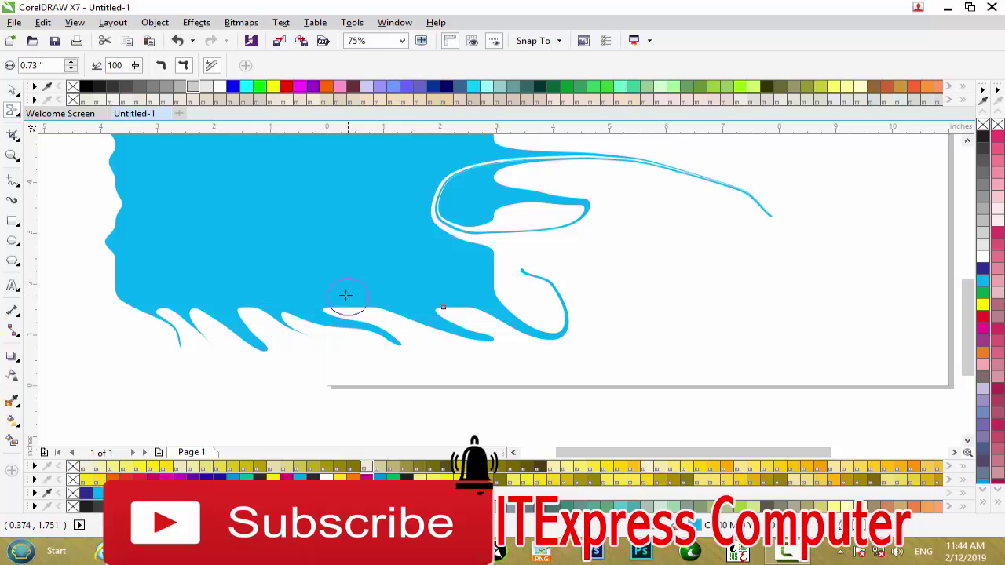
pyautogui.moveTo(350, 303); pyautogui.dragTo(484, 369)
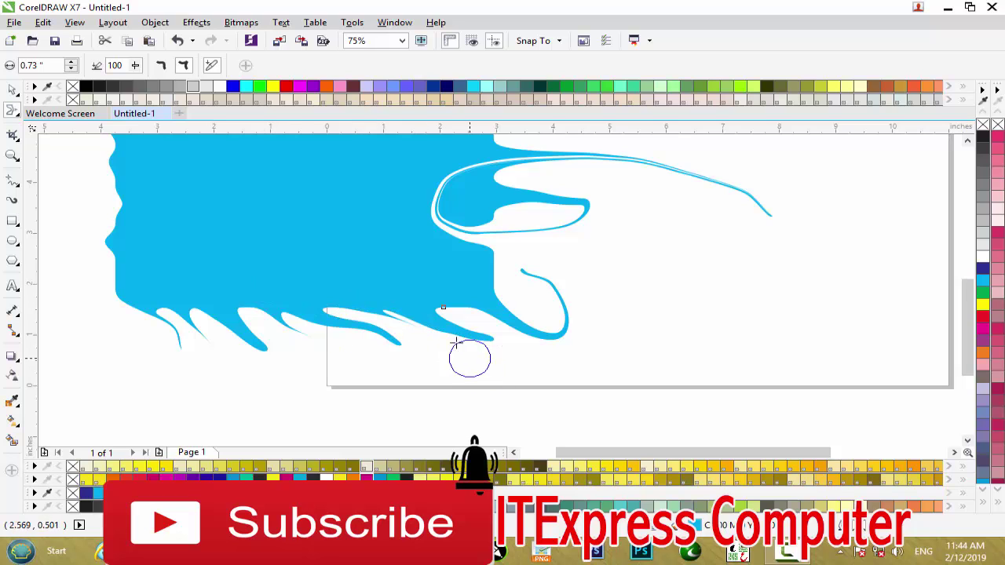
pyautogui.moveTo(464, 302); pyautogui.dragTo(547, 343)
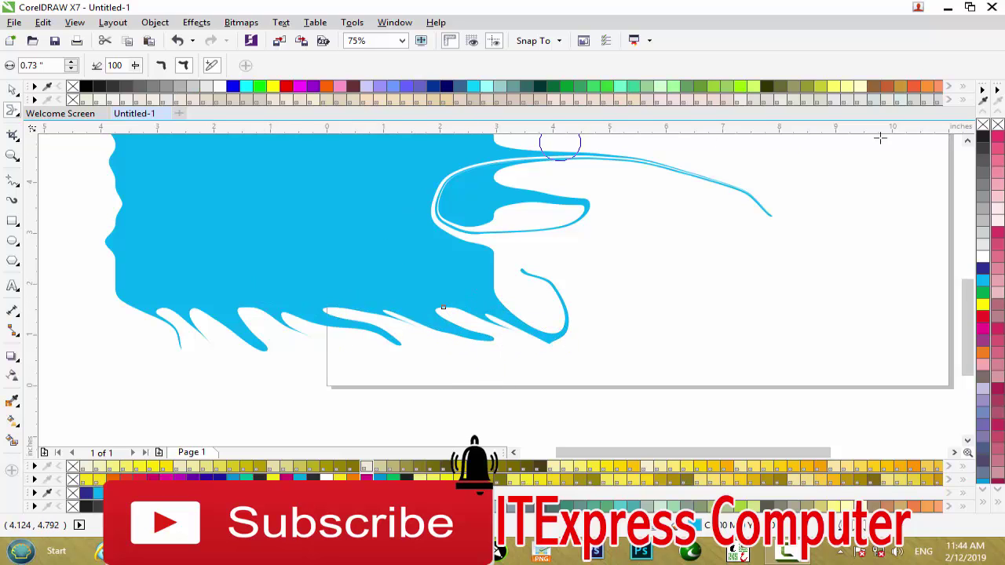
pyautogui.click(210, 66)
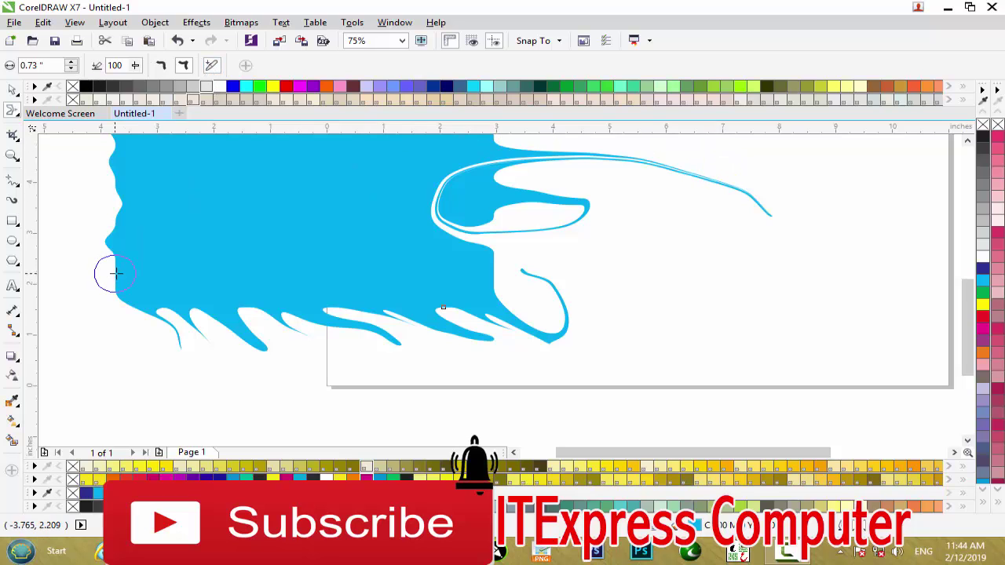